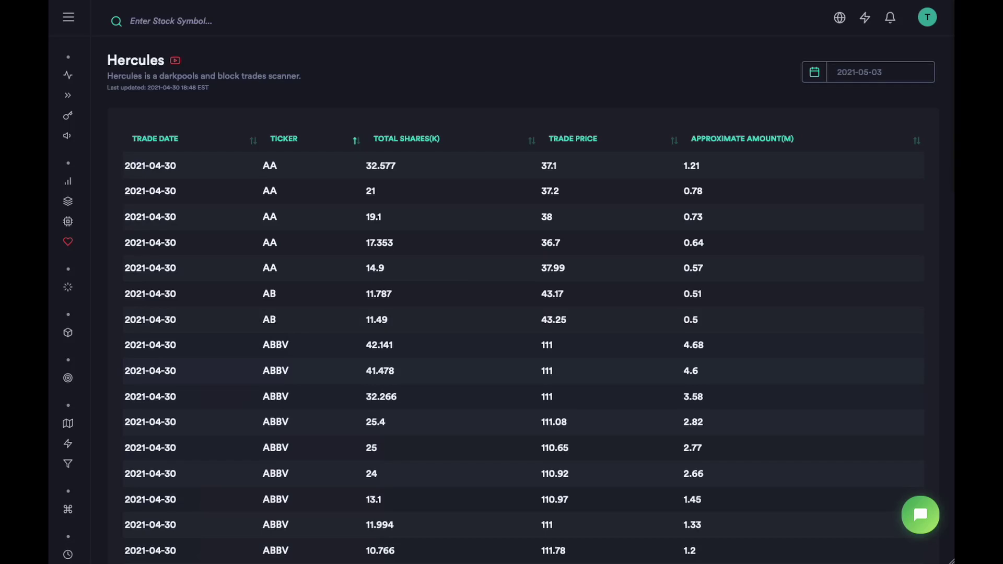
Open the Stocks page of the market dashboard.
mouse_move(63, 395)
scroll(68, 387, "down", 5)
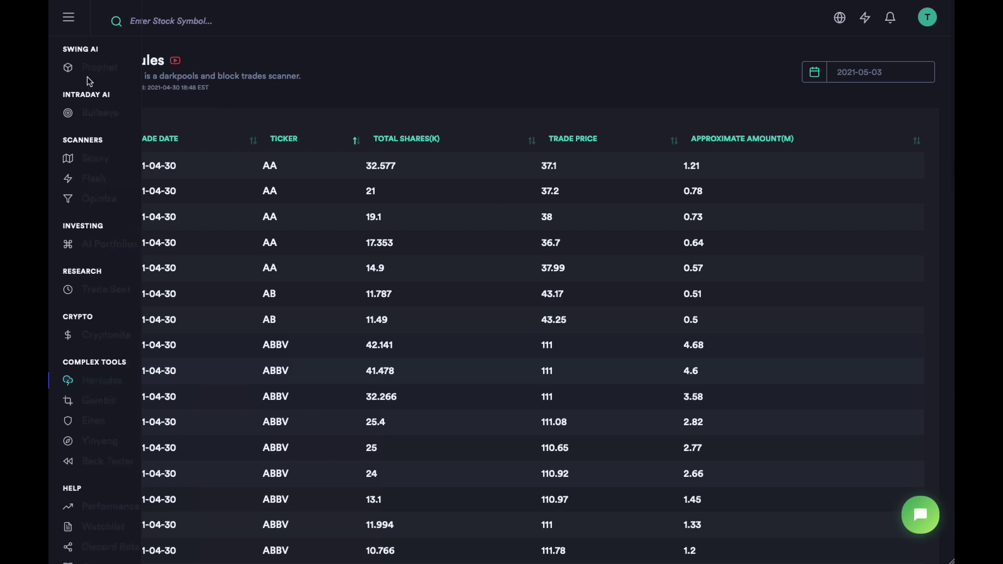
scroll(105, 131, "up", 5)
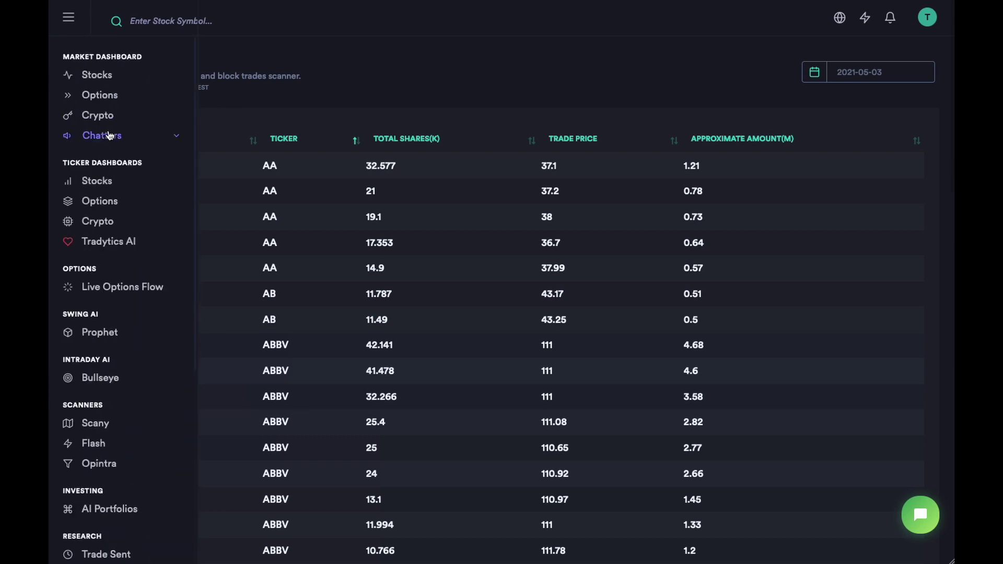
left_click(99, 95)
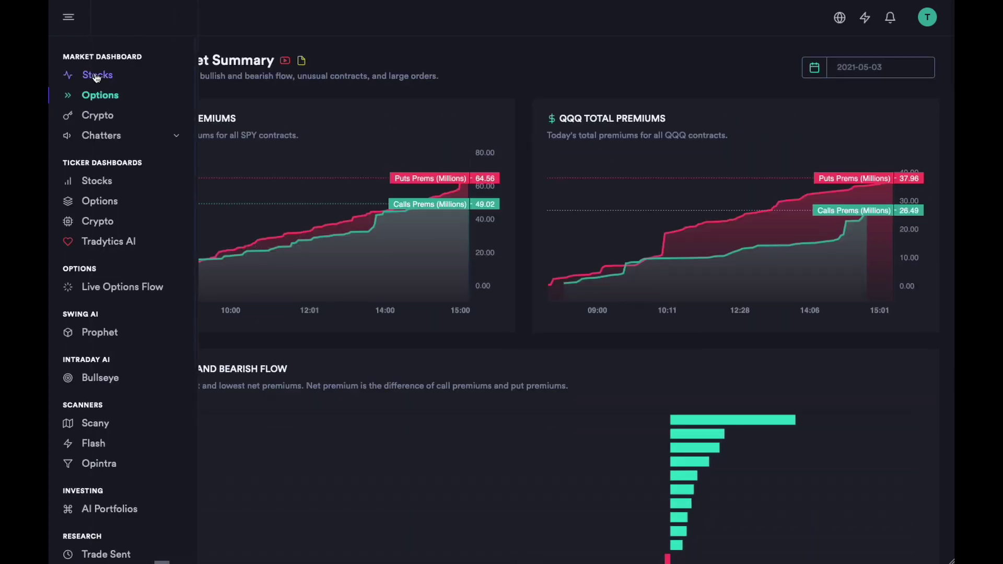
left_click(97, 76)
Examine the Largest Block Trades chart in the stock market summary, inspecting the KRC bar.
scroll(352, 161, "down", 10)
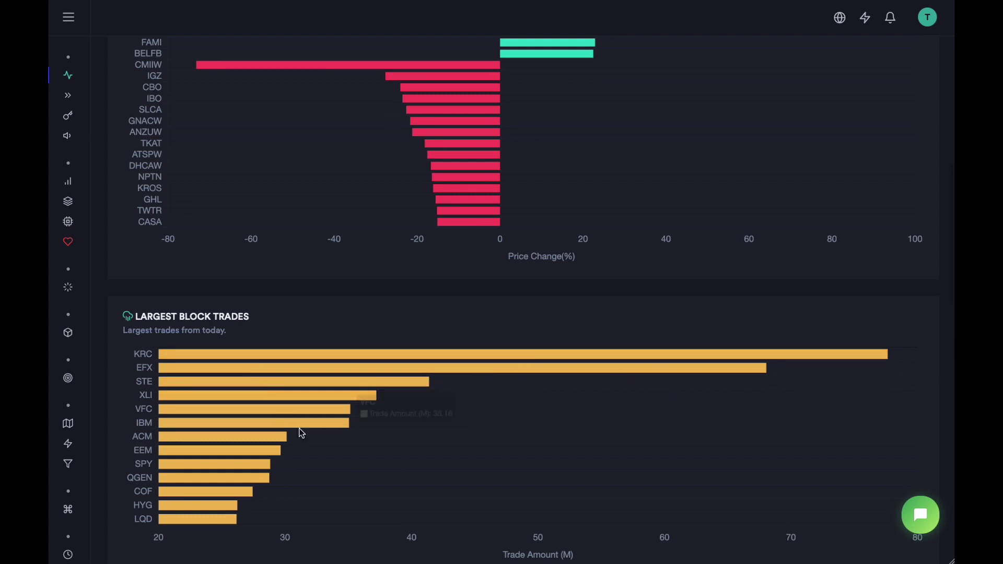
scroll(356, 436, "down", 1)
mouse_move(173, 338)
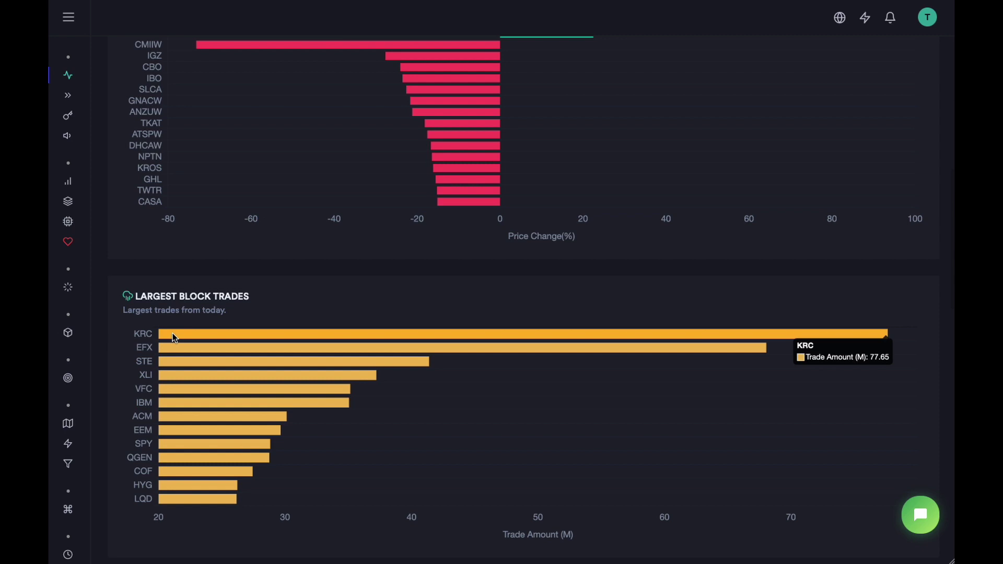
scroll(152, 282, "up", 15)
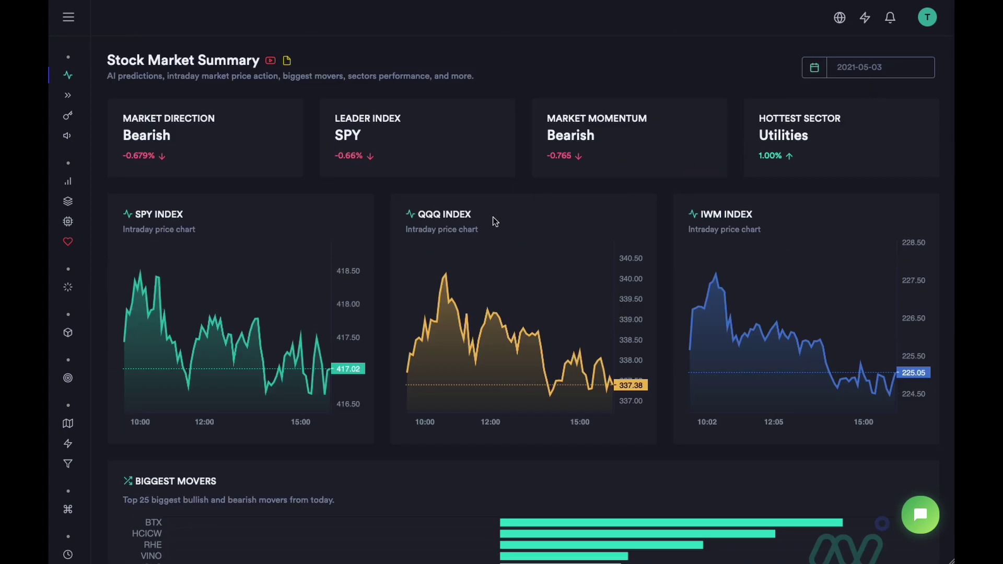
scroll(282, 293, "down", 3)
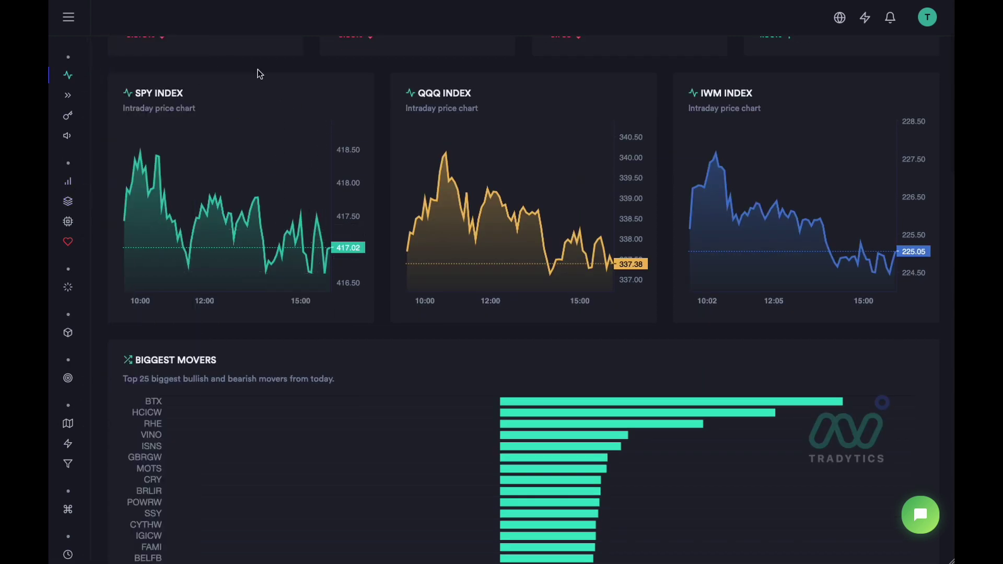
Open the Options ticker dashboard and look through SPY's gamma exposure, expirations and strikes.
left_click(68, 201)
scroll(597, 206, "down", 15)
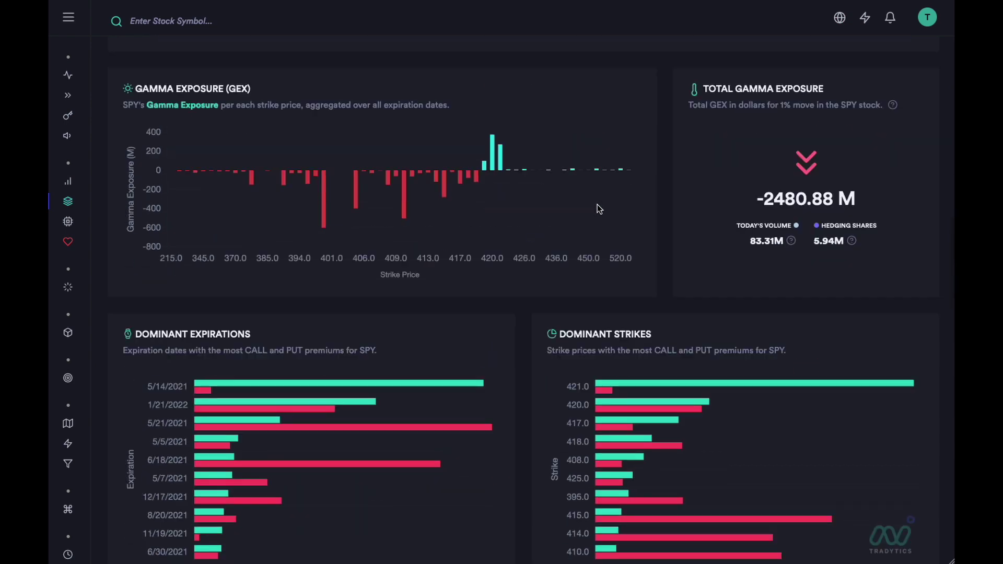
scroll(597, 209, "up", 8)
Open the Stocks ticker dashboard and inspect SPY's 15:22:01 and 09:36:44 bars in the Intraday Block Trades chart.
left_click(93, 179)
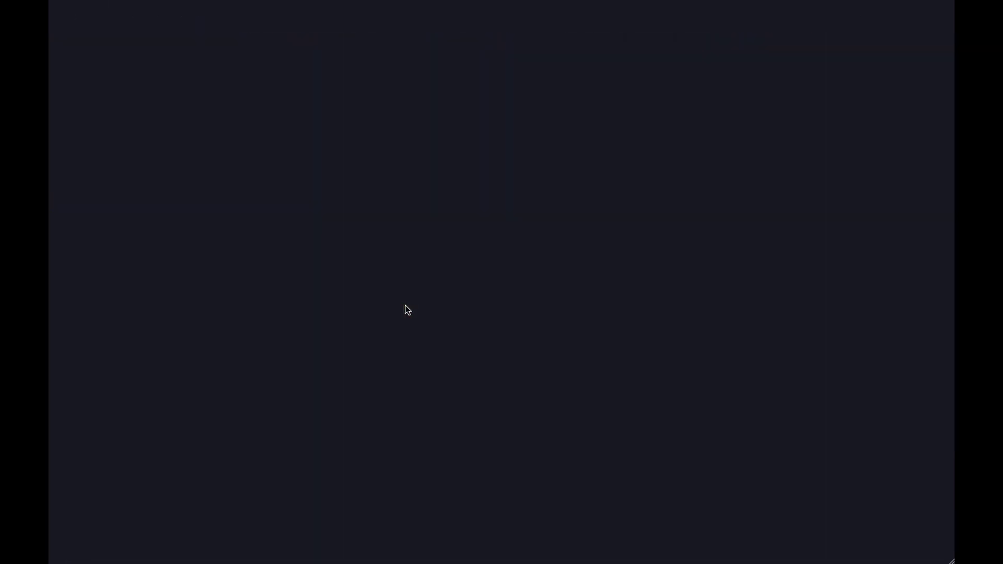
scroll(662, 239, "down", 10)
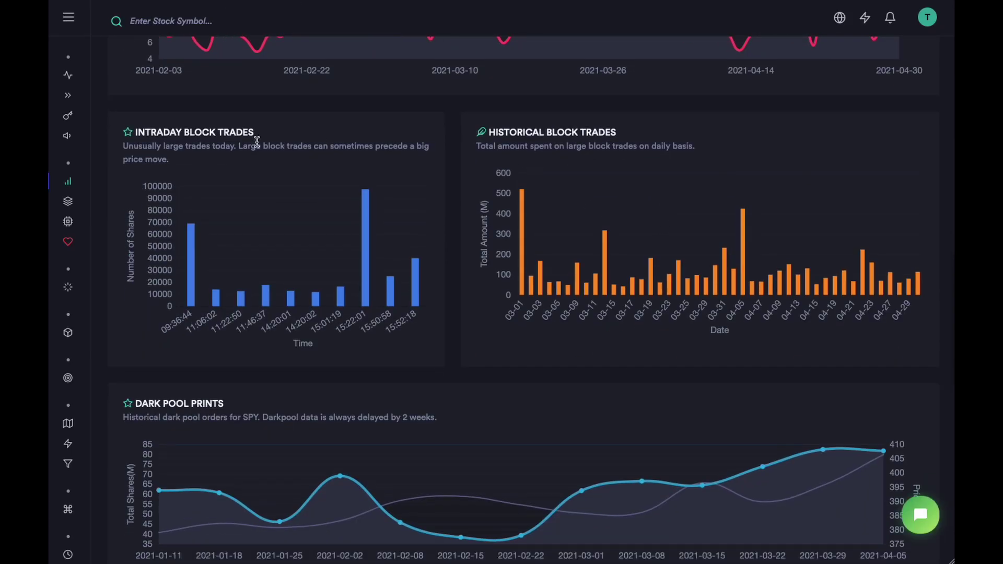
left_click_drag(135, 134, 355, 134)
mouse_move(366, 226)
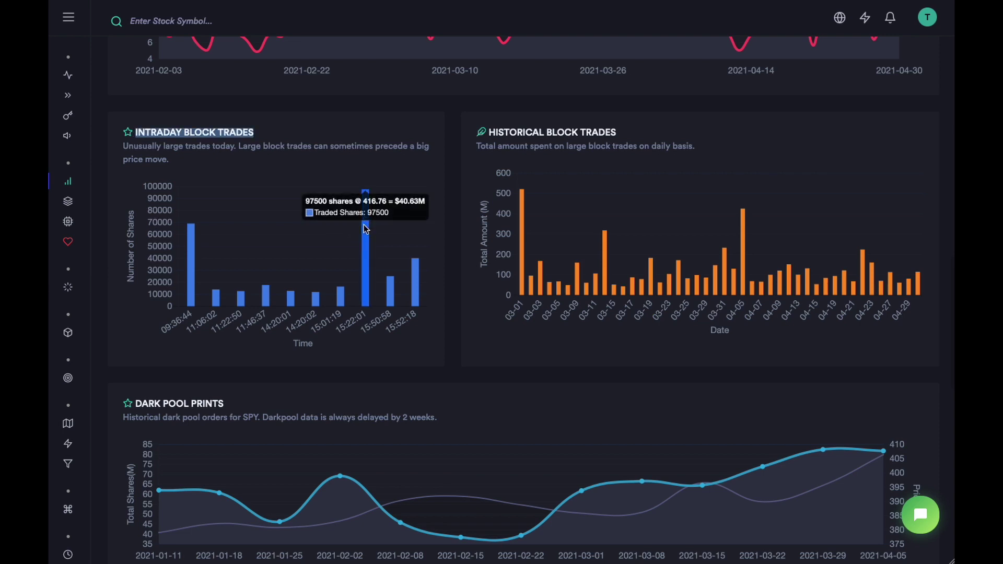
mouse_move(193, 263)
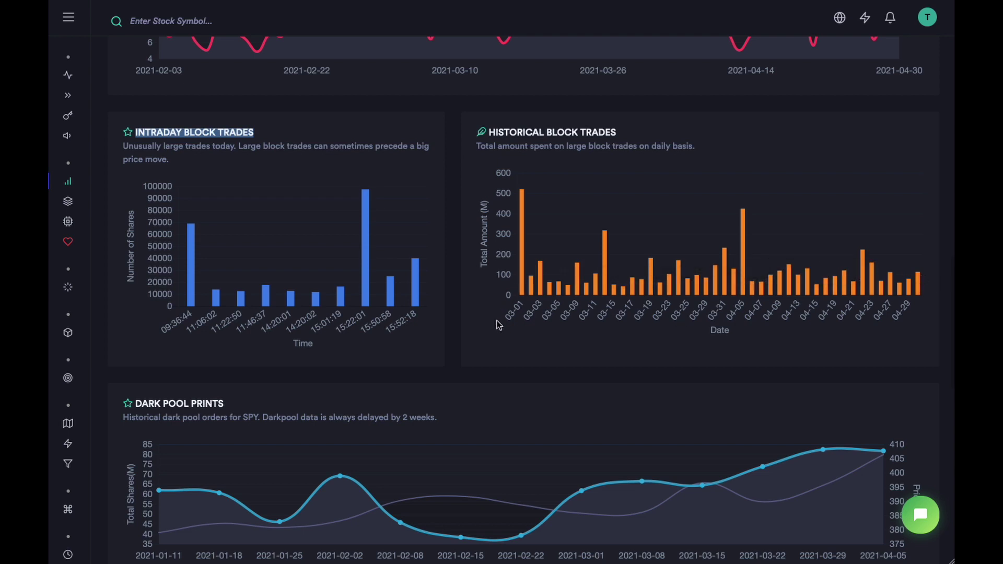
Open the Hercules scanner and sort its trades by approximate amount in descending order, singling out the top HYG trade.
mouse_move(84, 398)
scroll(107, 411, "down", 5)
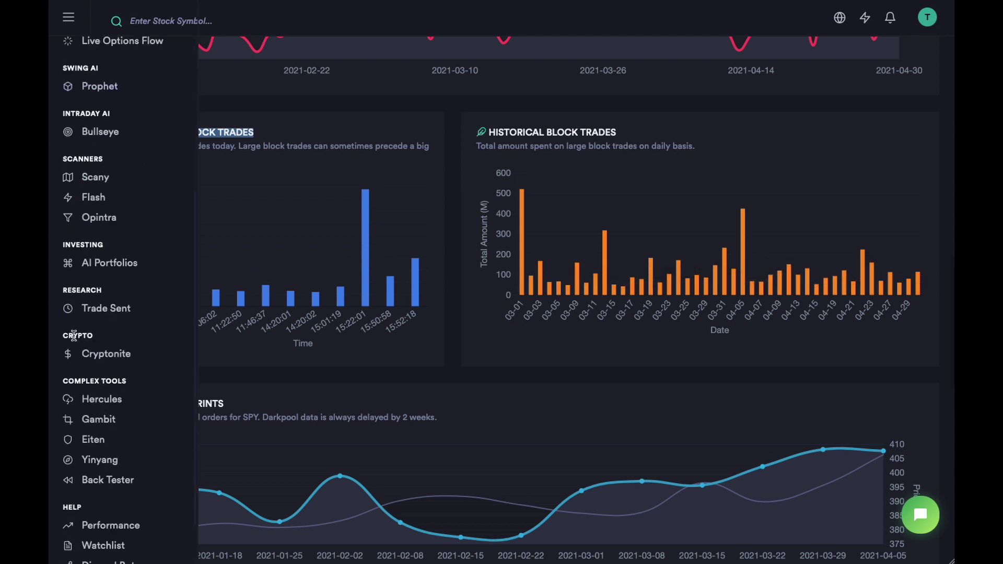
left_click(102, 400)
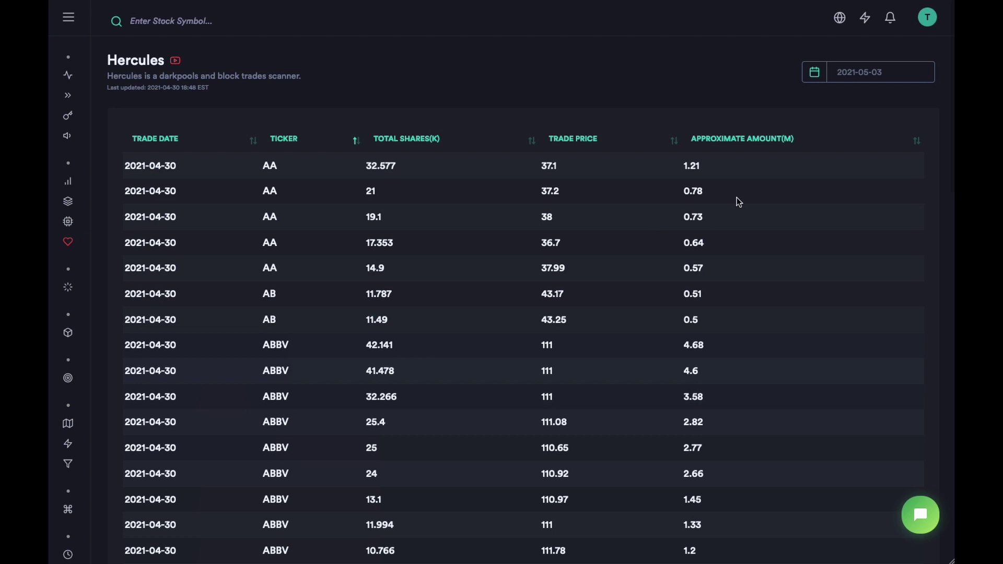
left_click(735, 141)
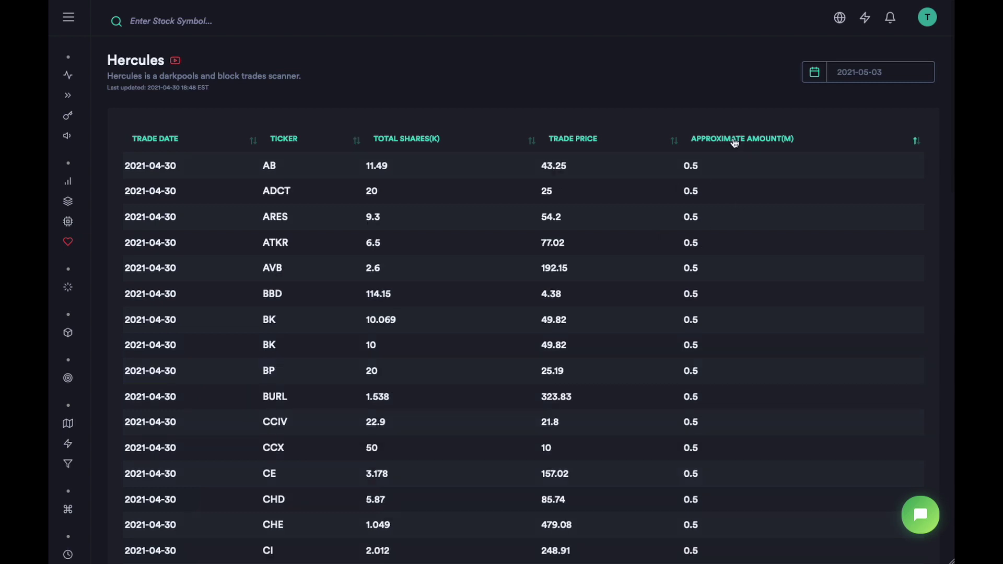
left_click(735, 141)
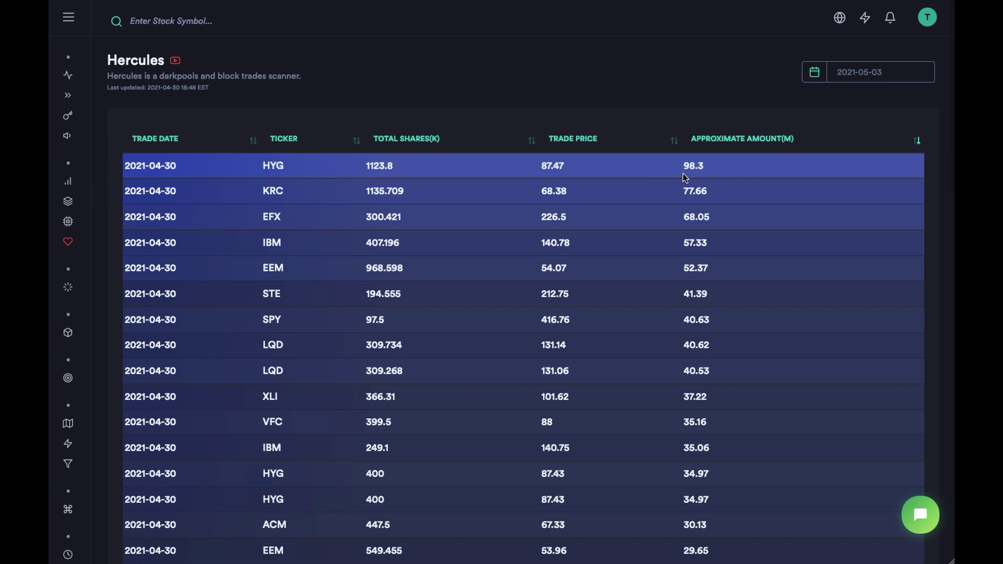
left_click_drag(680, 165, 710, 172)
left_click(274, 167)
Open SPY's Stocks ticker dashboard and inspect the 04-05 and 03-01 bars in the Historical Block Trades chart.
left_click(72, 183)
scroll(637, 234, "down", 10)
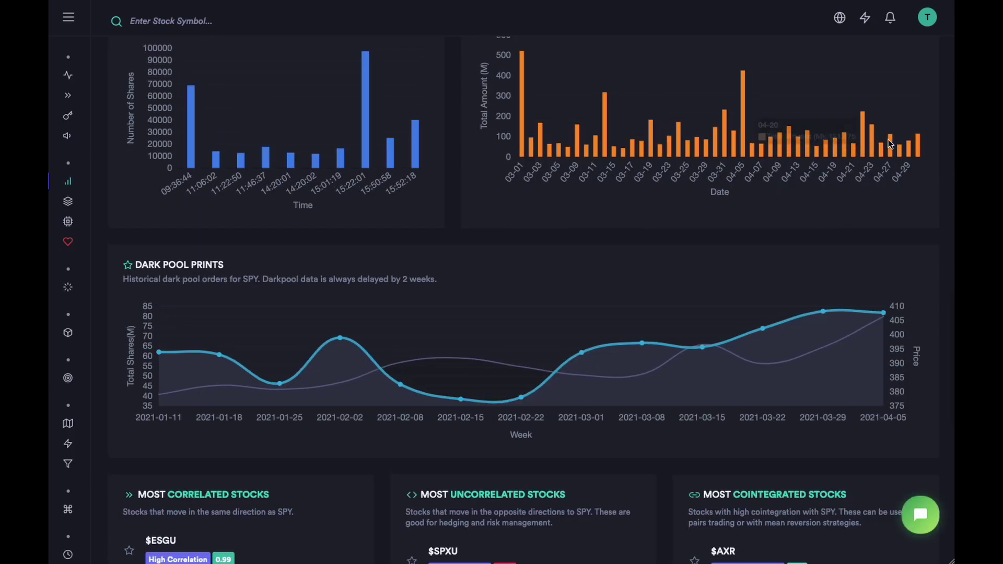
mouse_move(744, 105)
mouse_move(522, 120)
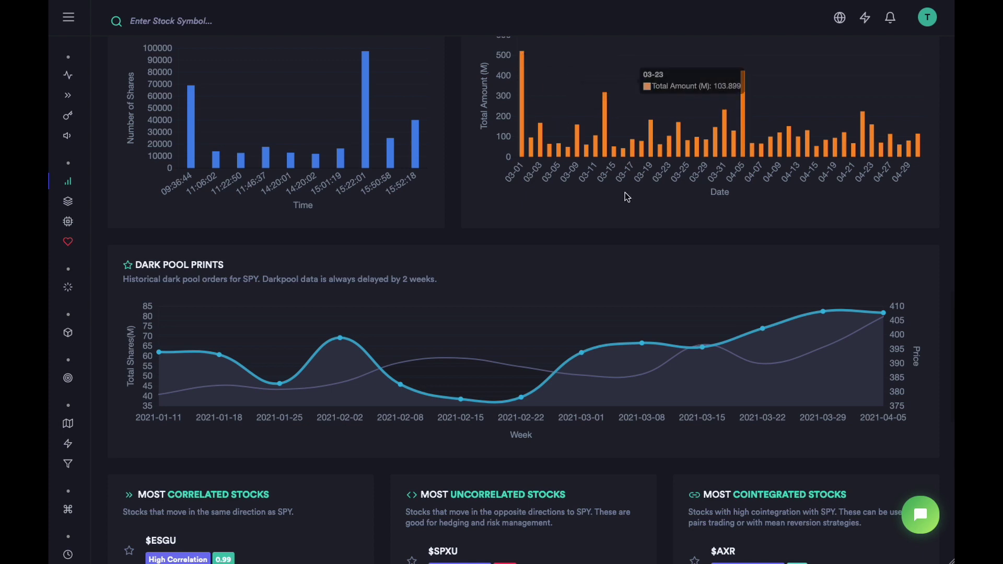
Zoom the SPY price chart in on the most recent months and compare it with the Historical Block Trades chart.
scroll(627, 197, "up", 15)
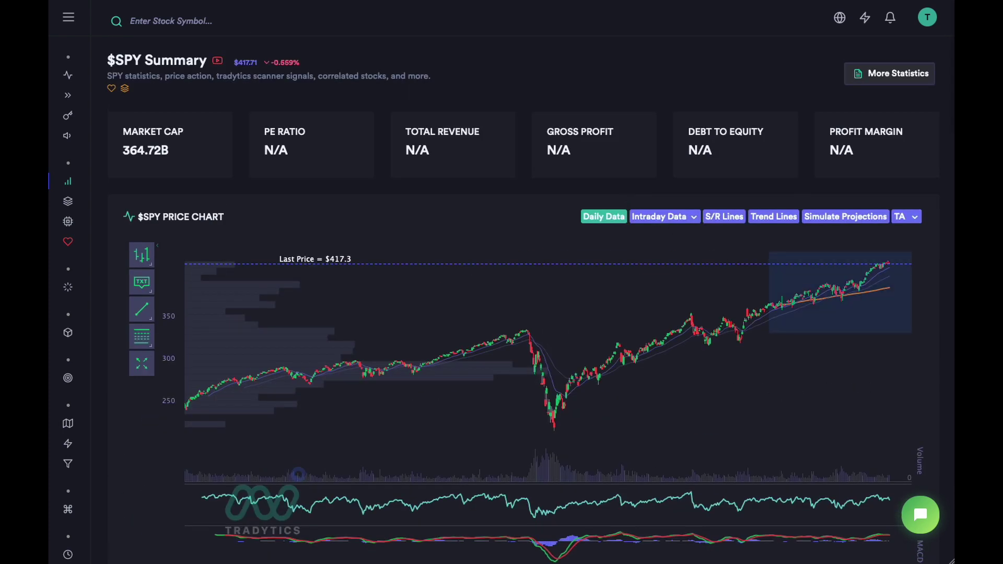
left_click_drag(911, 332, 912, 333)
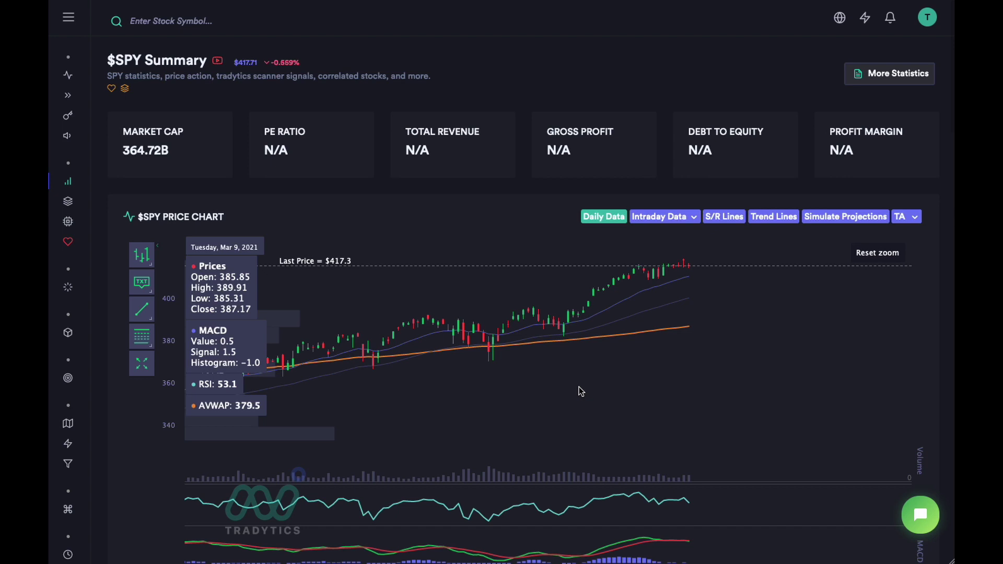
scroll(741, 386, "down", 15)
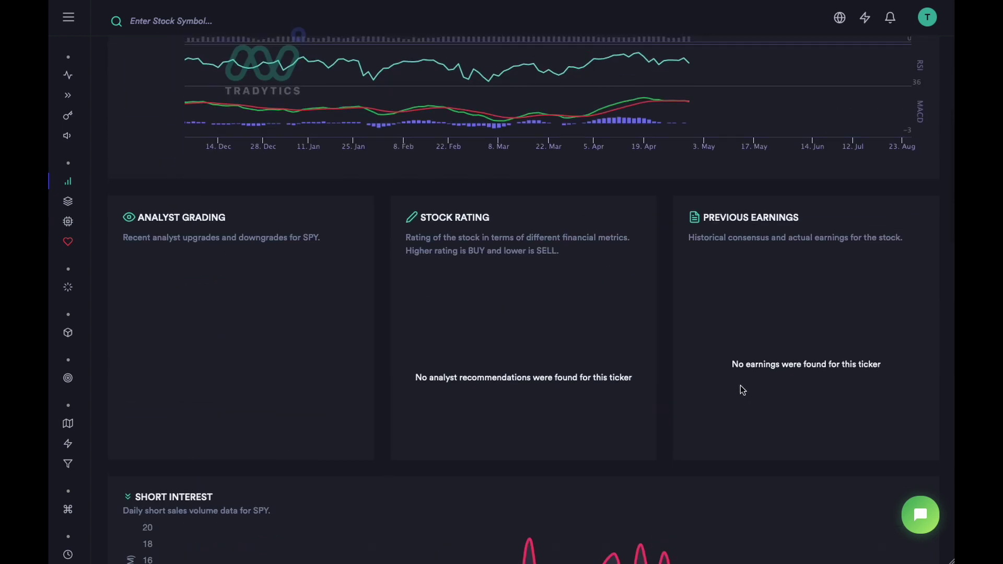
scroll(740, 381, "down", 1)
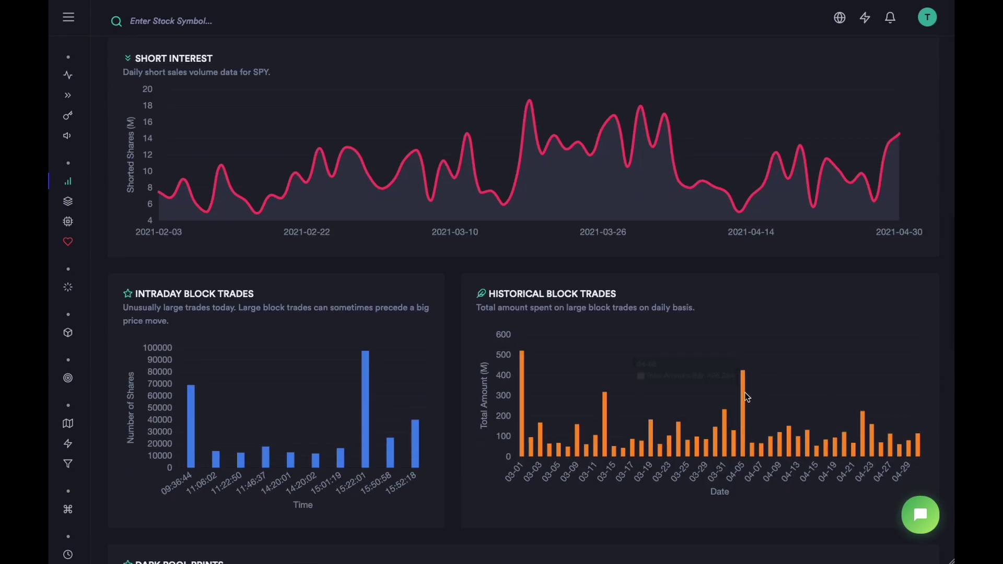
scroll(742, 392, "up", 15)
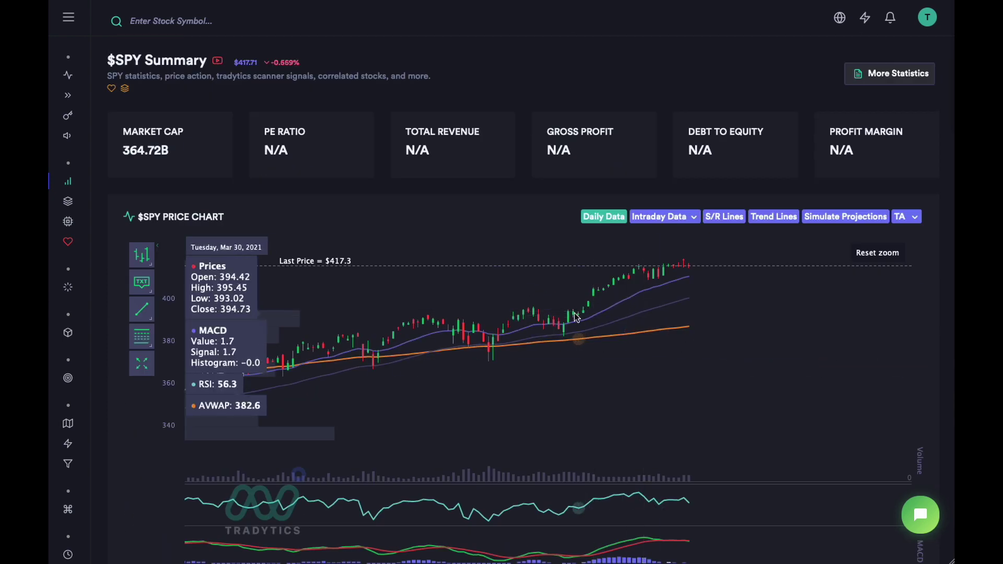
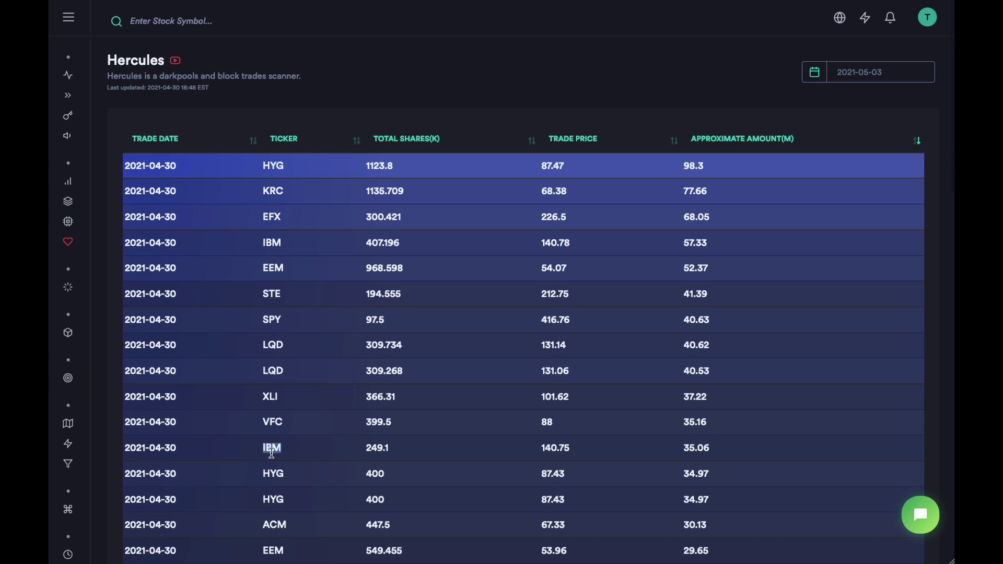
Check the approximate amount, ticker and trade price of the 249.1K-share IBM trade in the Hercules table.
double_click(689, 449)
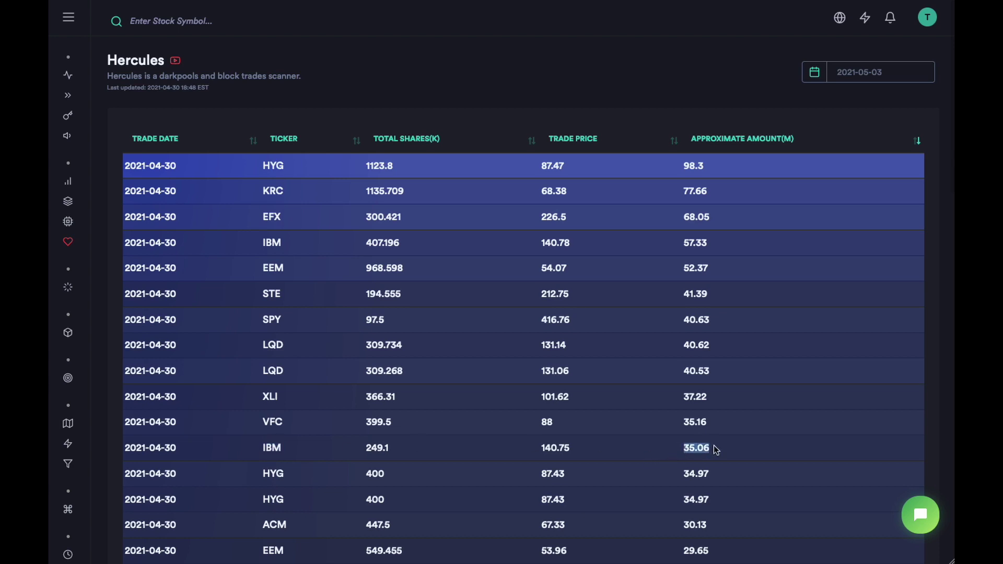
double_click(267, 455)
left_click(307, 453)
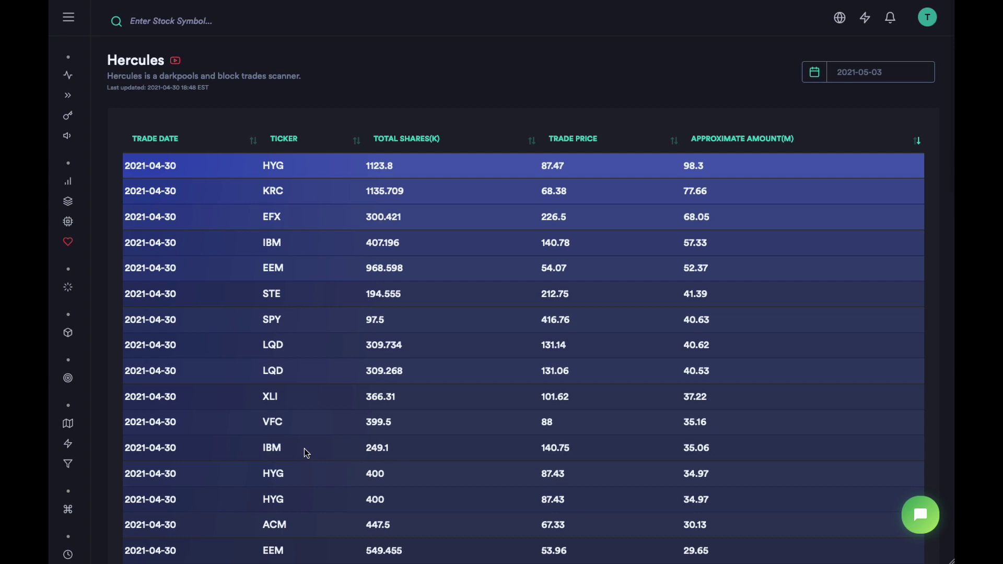
double_click(555, 449)
left_click(546, 449)
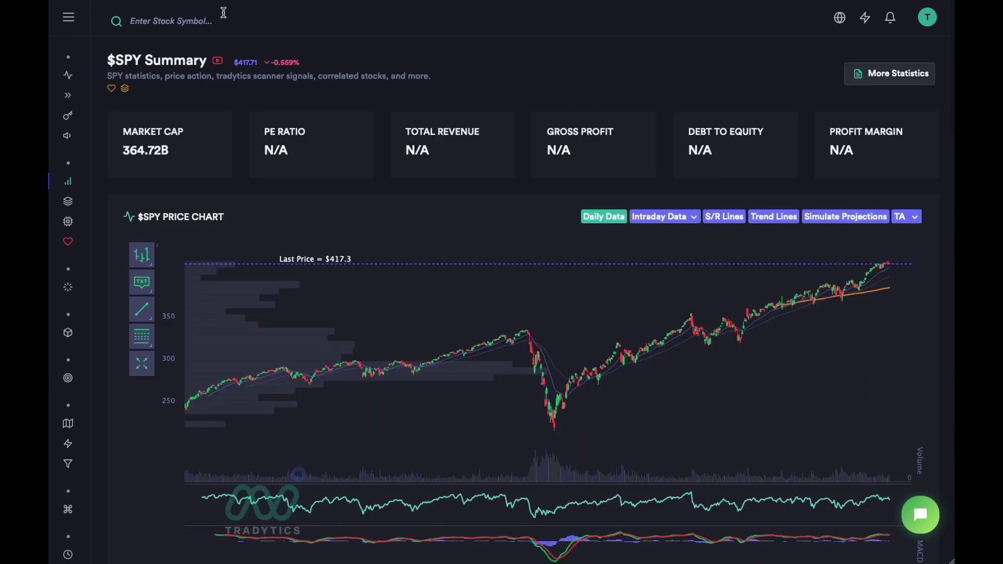
Load the IBM stock summary and zoom its price chart in on the recent months to inspect the Apr 30, 2021 candle.
left_click(224, 12)
type("IBM")
key("Return")
left_click_drag(784, 264, 912, 381)
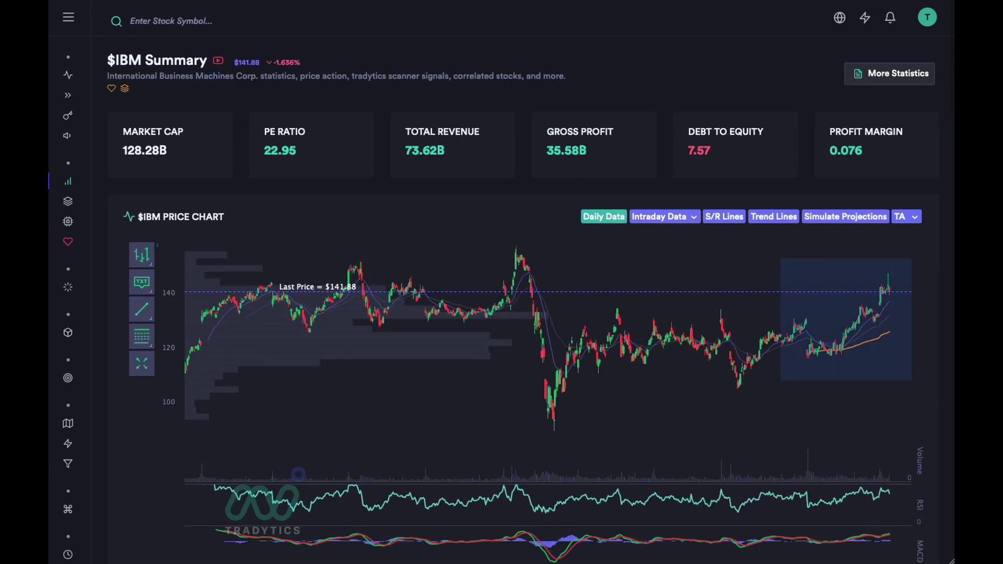
mouse_move(673, 291)
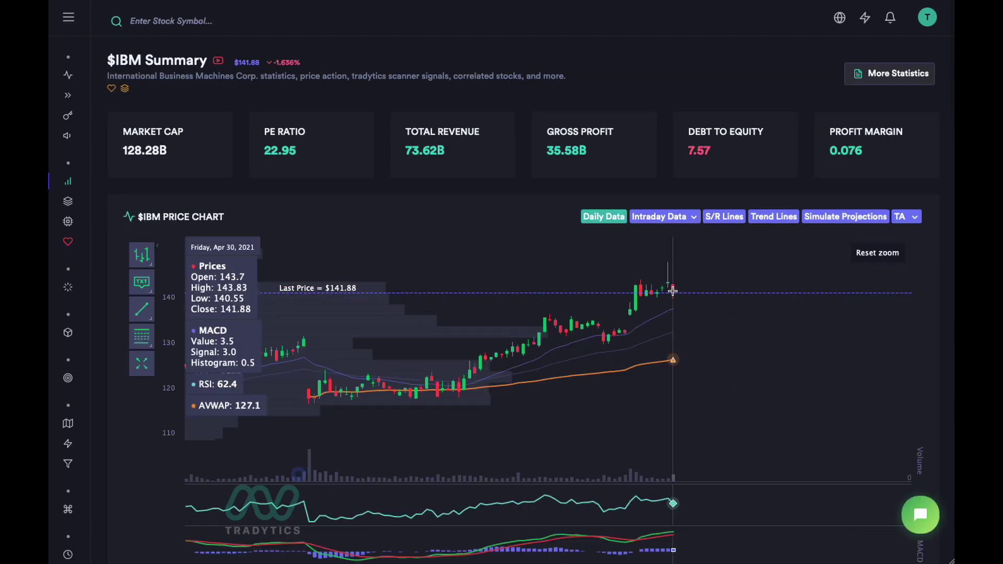
Reset and reframe the IBM price chart's zoom on the recent months, and draw a nearly horizontal line across the April candles.
left_click(877, 253)
mouse_move(766, 255)
left_mouse_down()
mouse_move(859, 367)
mouse_move(938, 413)
left_mouse_up()
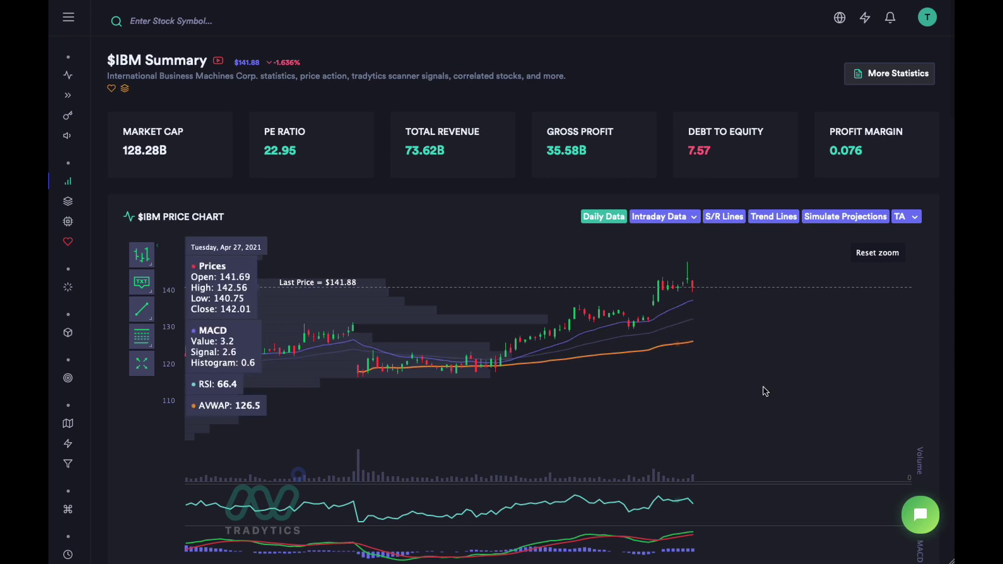
left_click(891, 252)
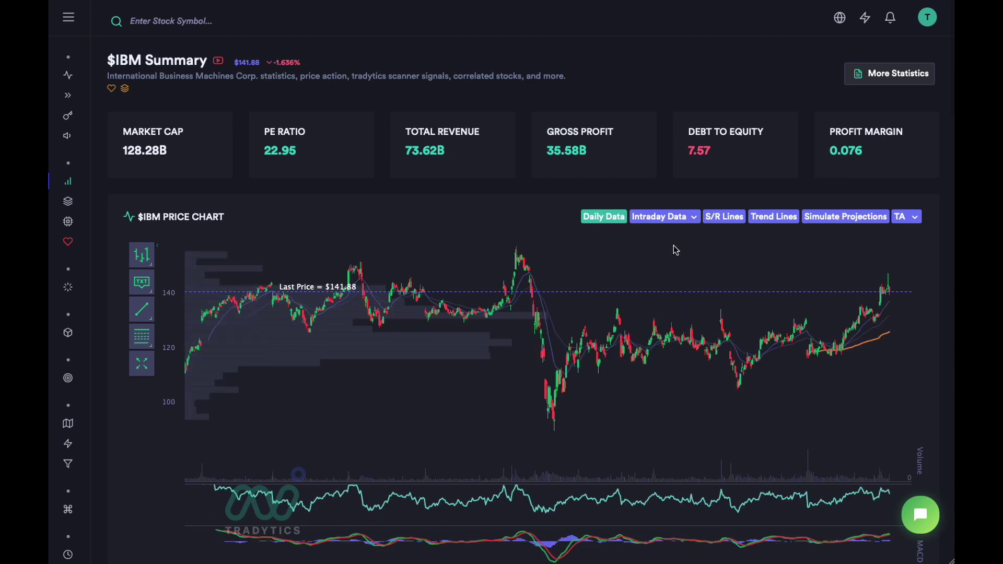
left_click_drag(768, 274, 909, 324)
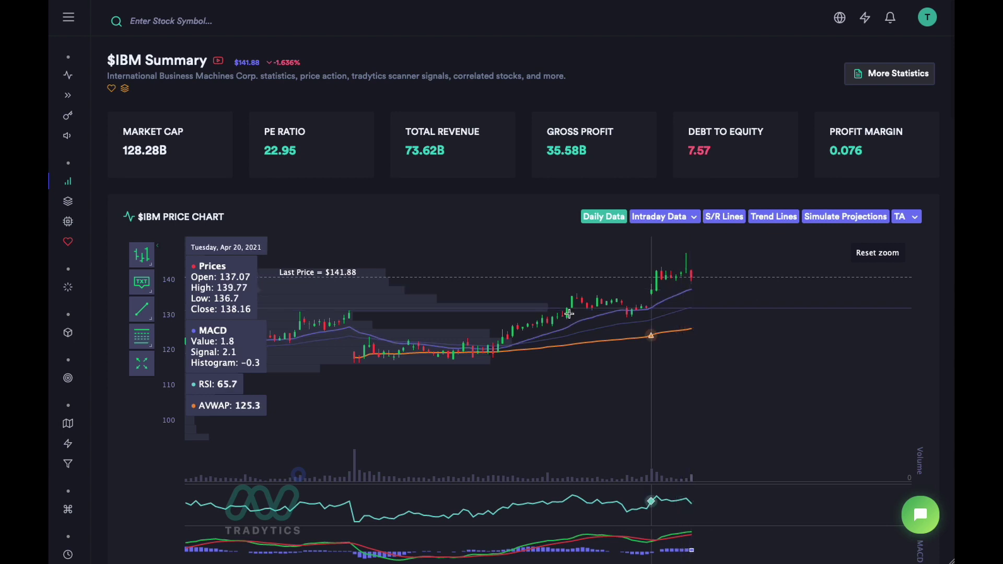
left_click(142, 309)
left_click_drag(562, 291, 704, 289)
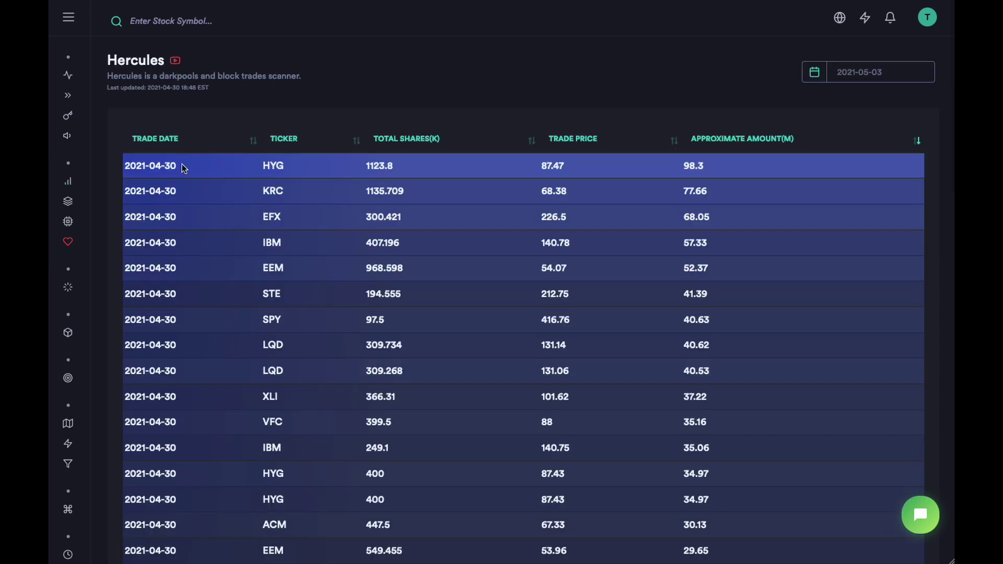
Set the Hercules scan date to April 12, 2021 and sort the trades by approximate amount, largest first.
left_click(867, 72)
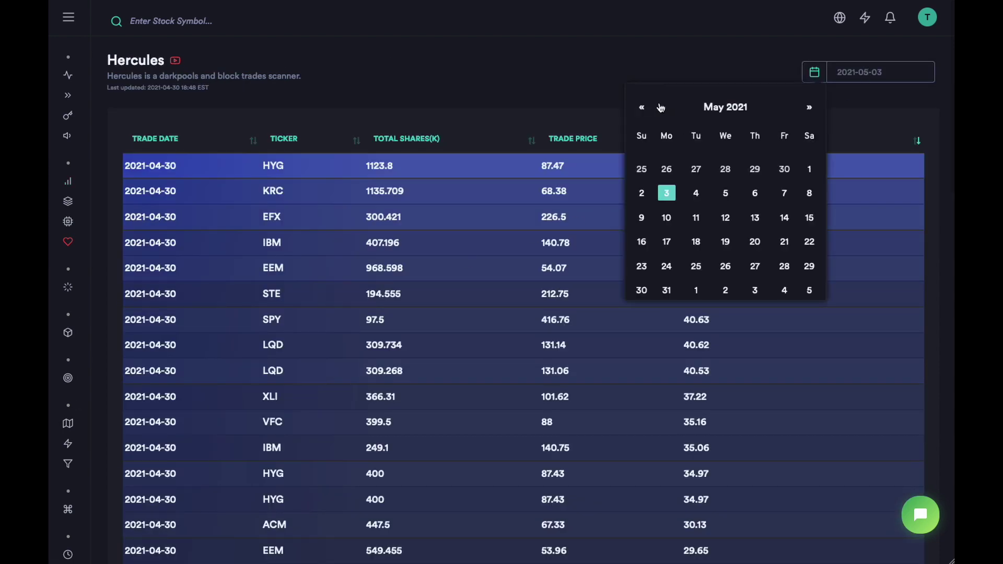
left_click(642, 109)
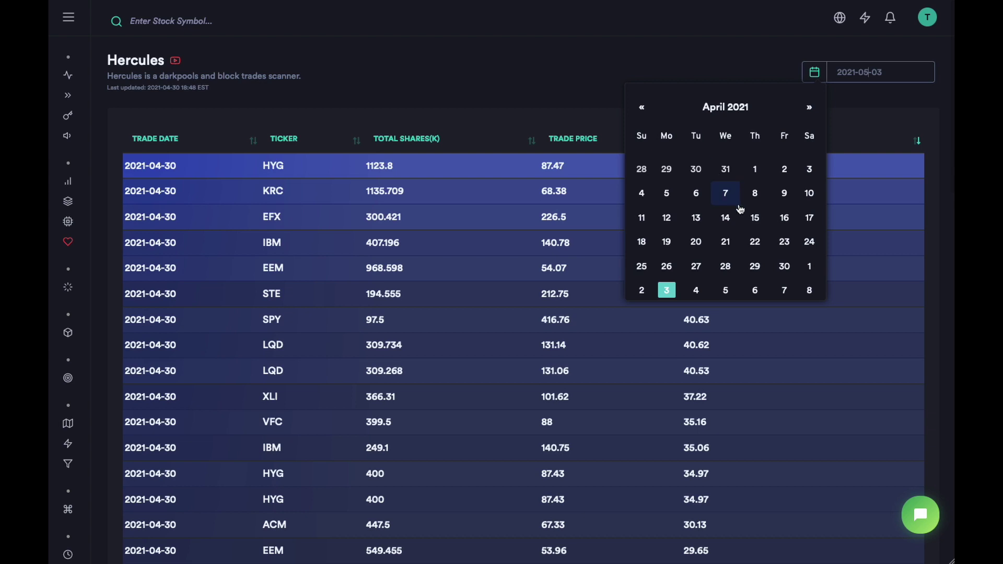
left_click(809, 195)
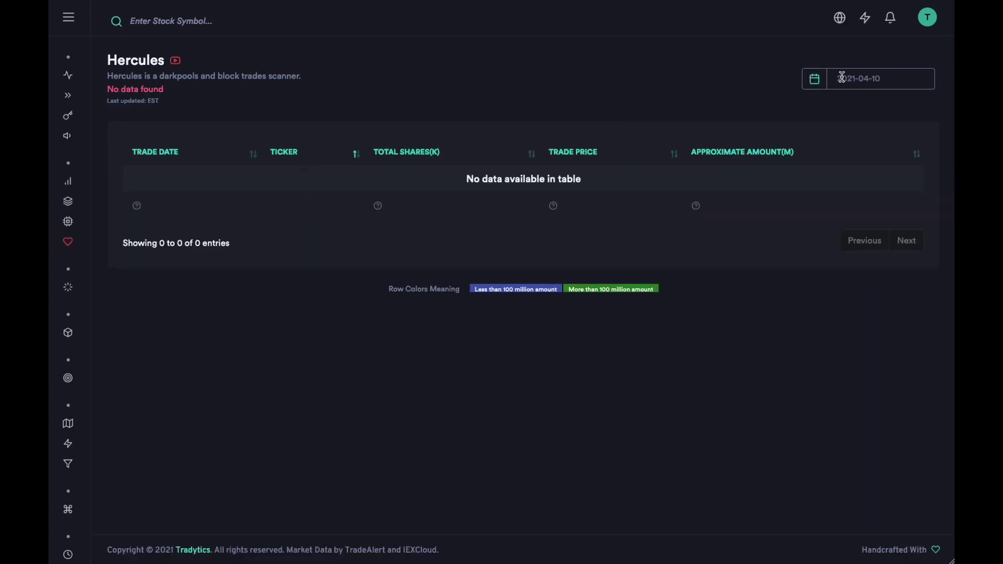
left_click(859, 79)
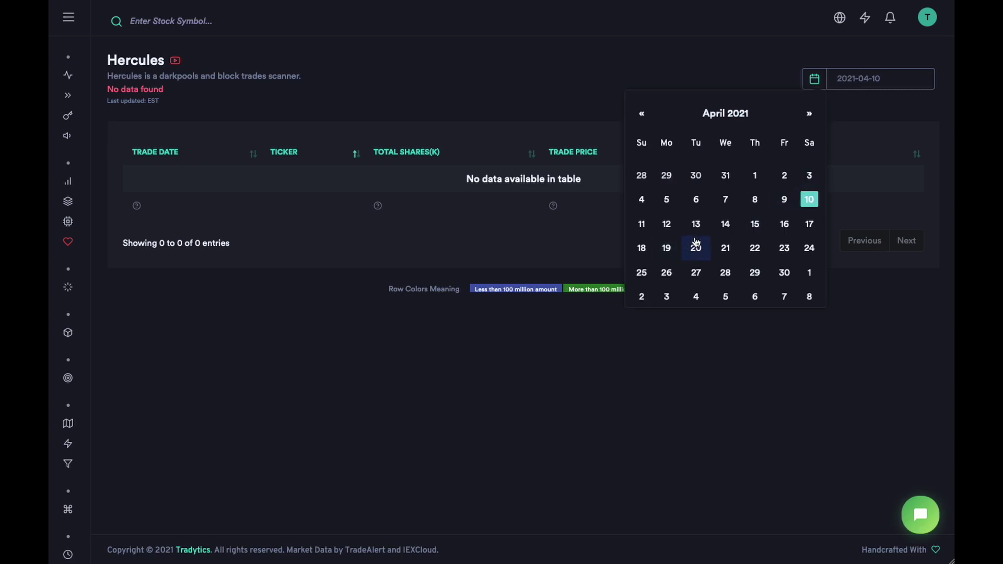
left_click(668, 226)
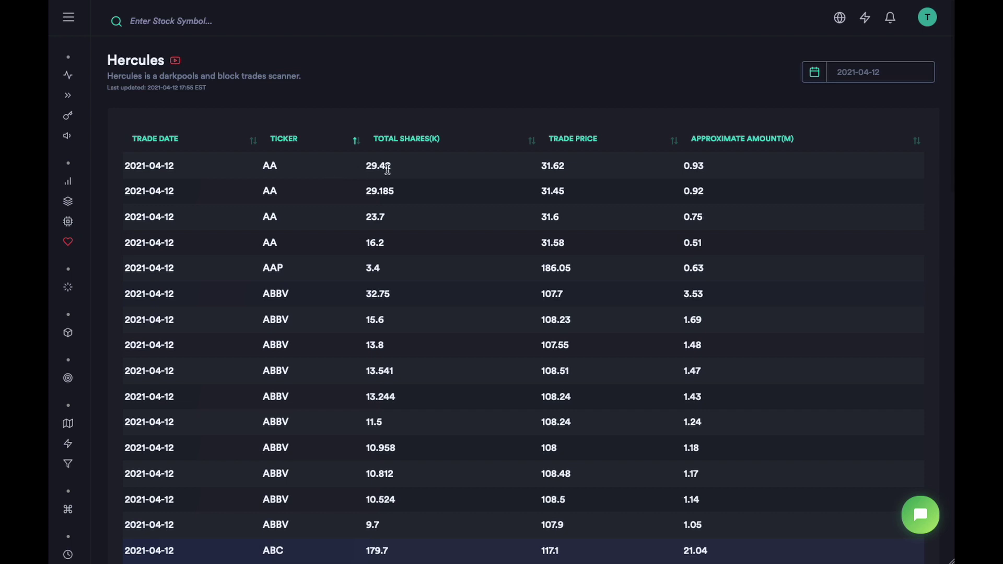
left_click(711, 153)
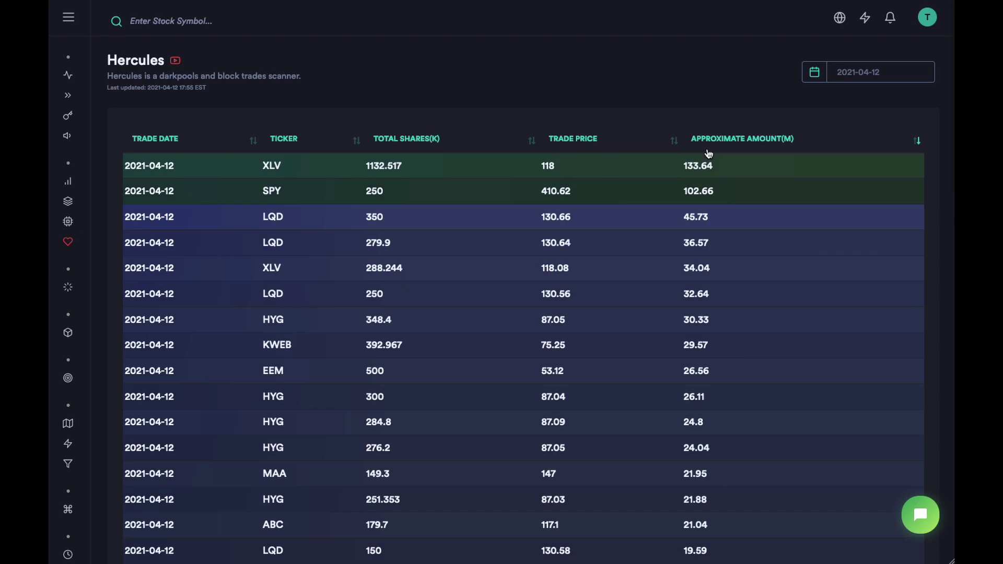
Examine the largest trades in the April 12 table, including the XLV, SPY, HYG and ABC rows.
double_click(282, 166)
double_click(296, 194)
scroll(296, 190, "down", 2)
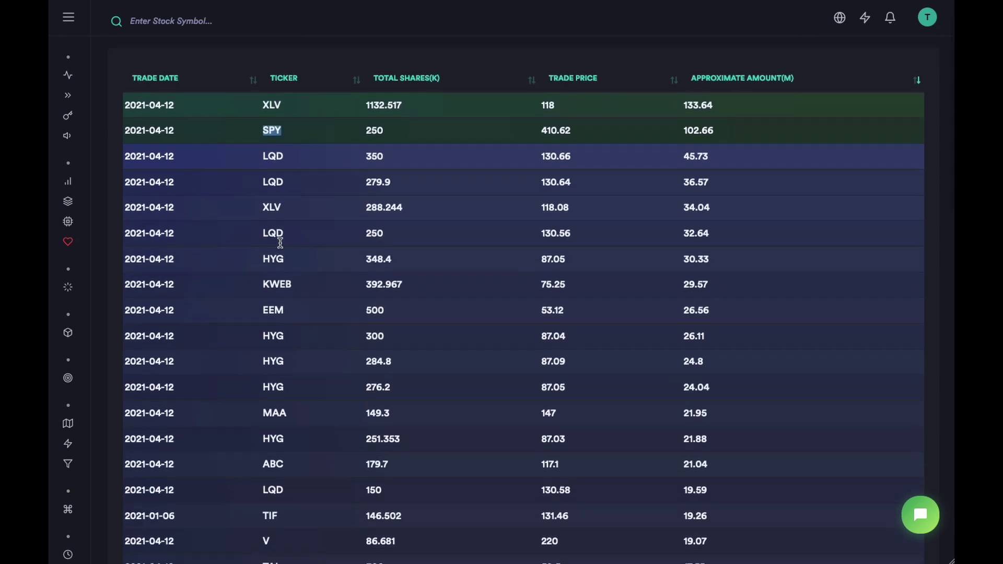
left_click_drag(265, 299, 334, 351)
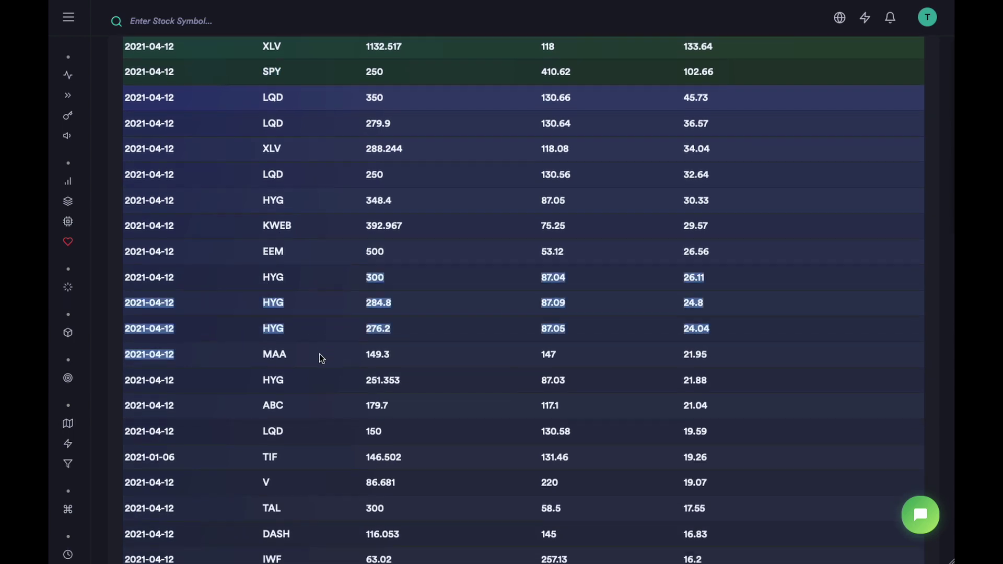
scroll(318, 353, "down", 1)
left_click(325, 392)
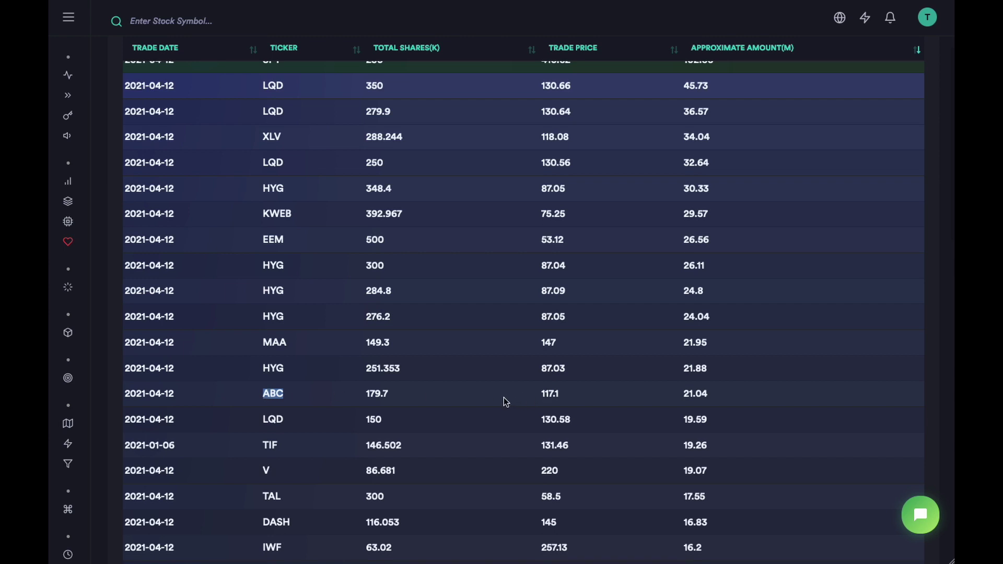
Check the tickers and trade prices of the DASH and BABA trades further down the Hercules table.
scroll(298, 372, "down", 3)
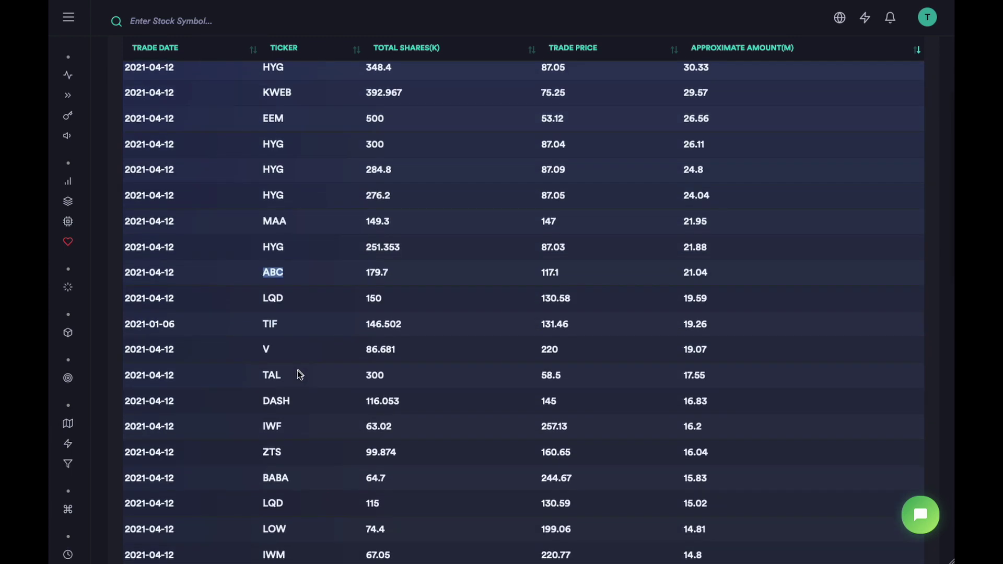
double_click(267, 400)
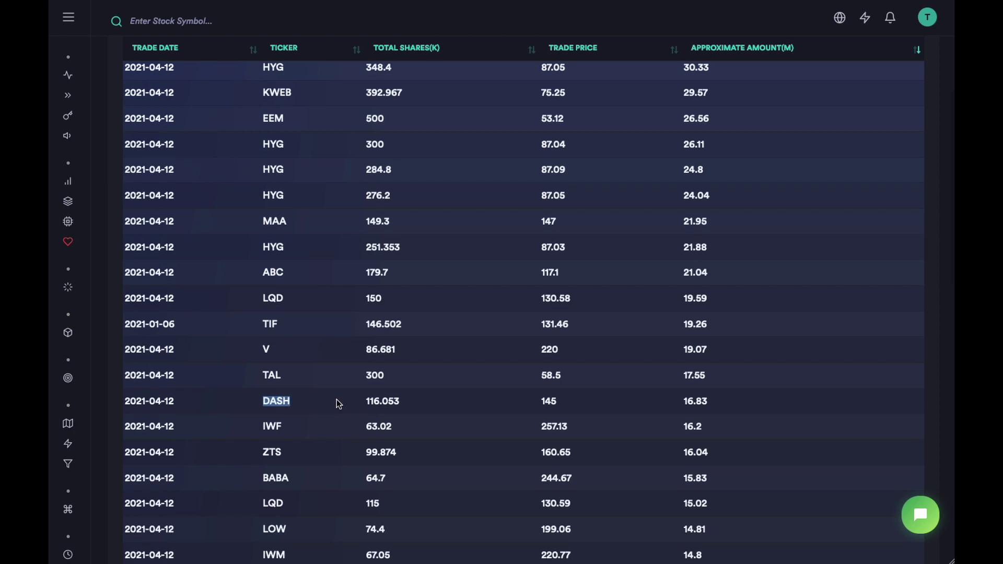
double_click(551, 401)
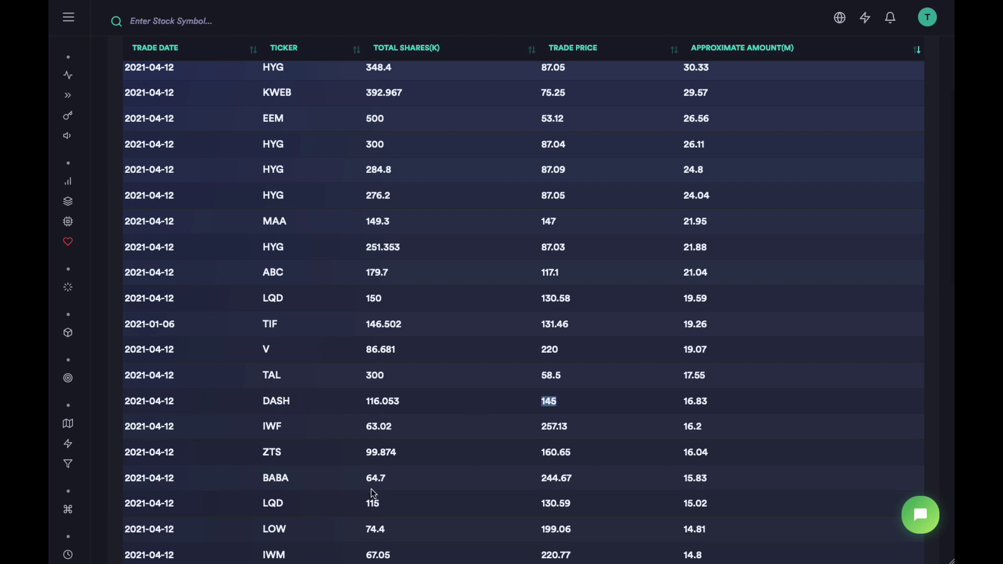
left_click_drag(542, 476, 580, 479)
left_click(580, 479)
double_click(273, 481)
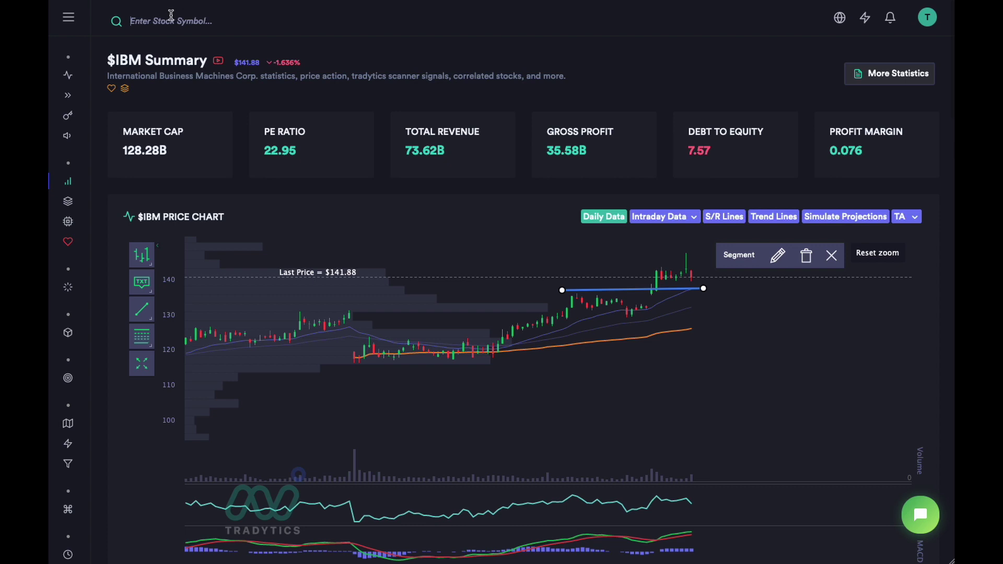
Load the BABA stock summary and zoom its price chart in on the recent months.
left_click(171, 21)
type("BABA")
key("Return")
left_click_drag(791, 269, 889, 365)
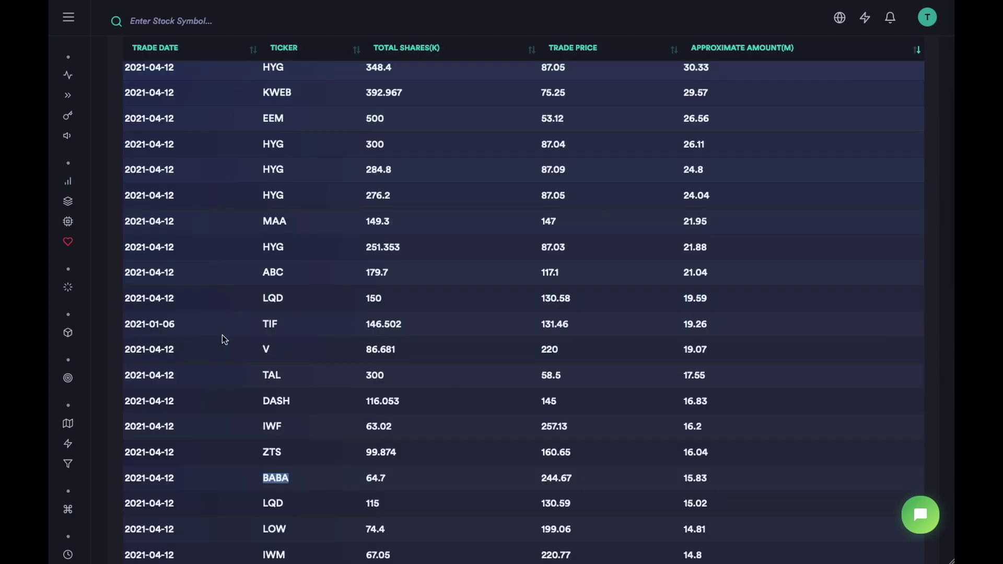
Check the BABA trade's approximate amount in the Hercules table, and draw a nearly horizontal line beneath the recent lows on the BABA price chart.
left_click_drag(662, 485, 715, 484)
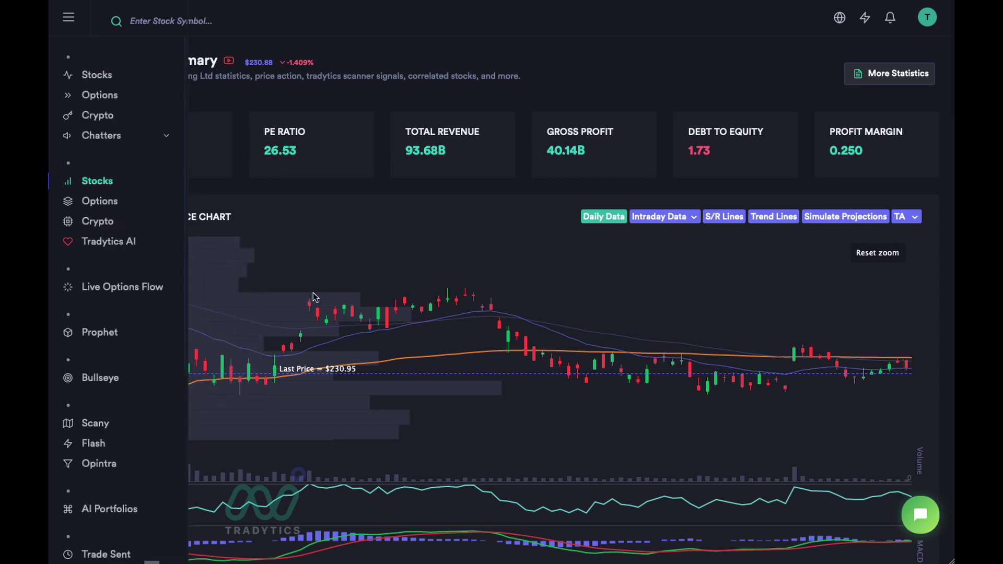
left_click(153, 312)
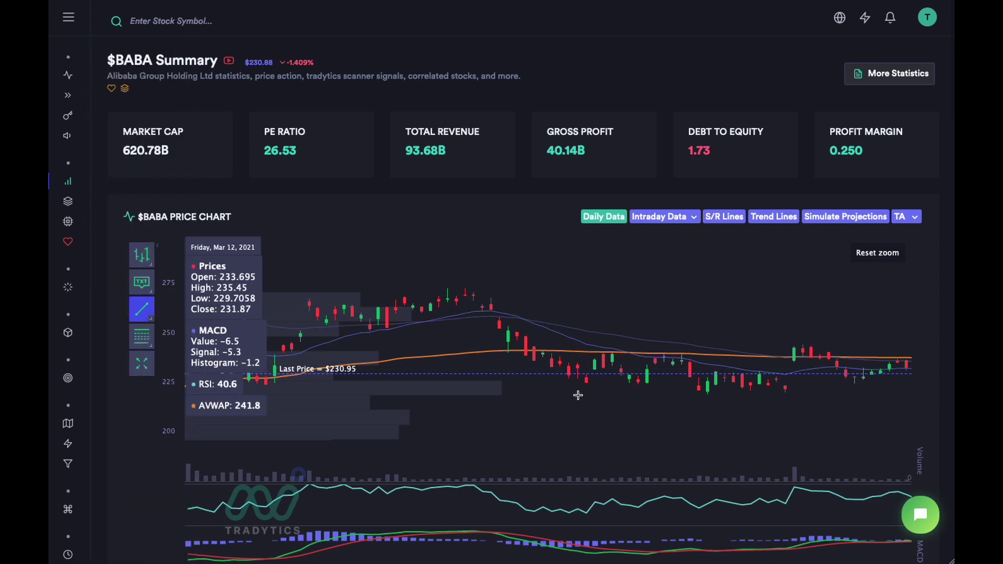
left_click_drag(763, 392, 893, 390)
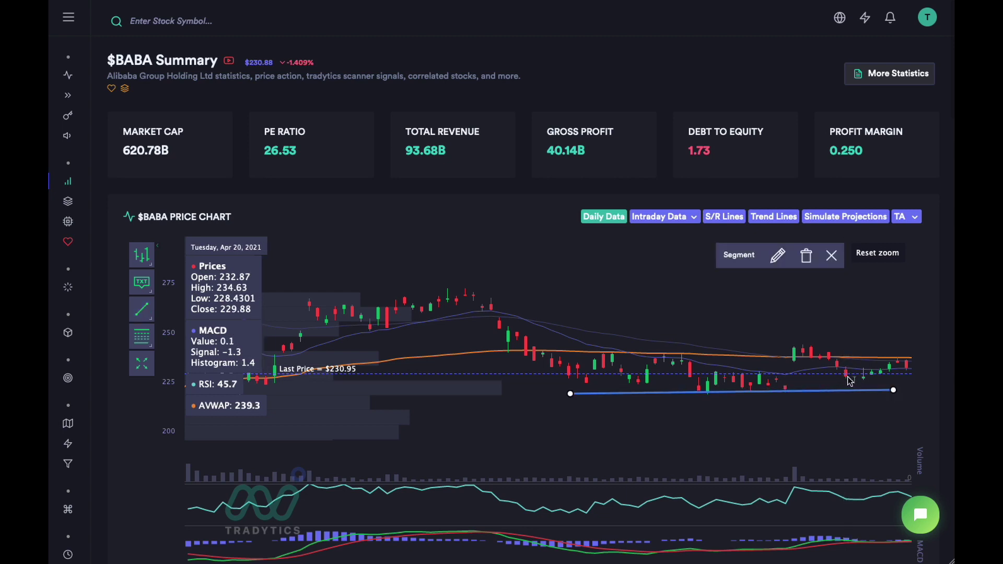